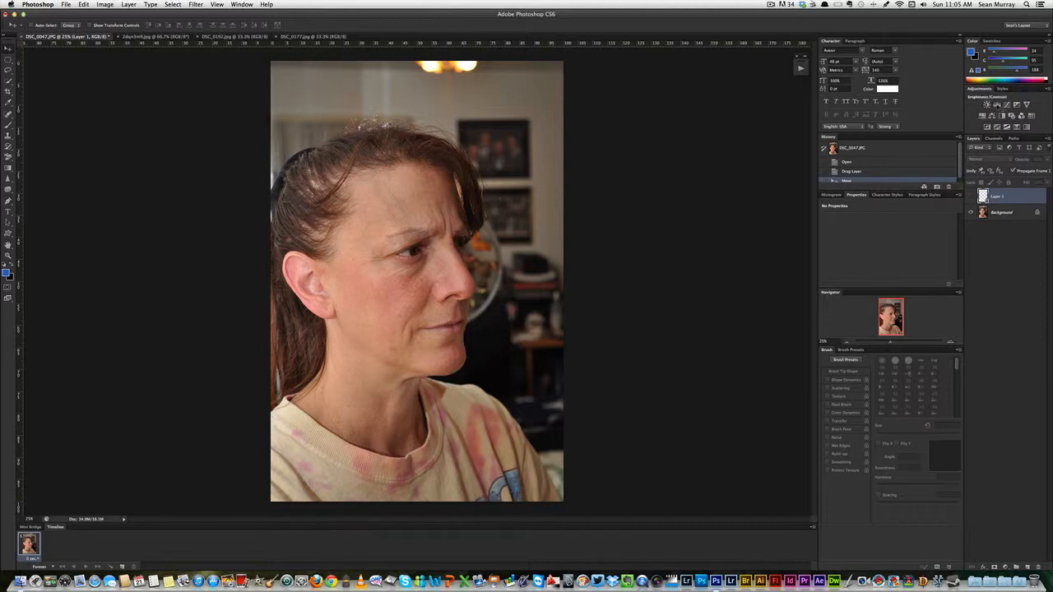
Add a Levels adjustment layer to the portrait and pull its composite RGB input sliders inward to adjust contrast
click(997, 105)
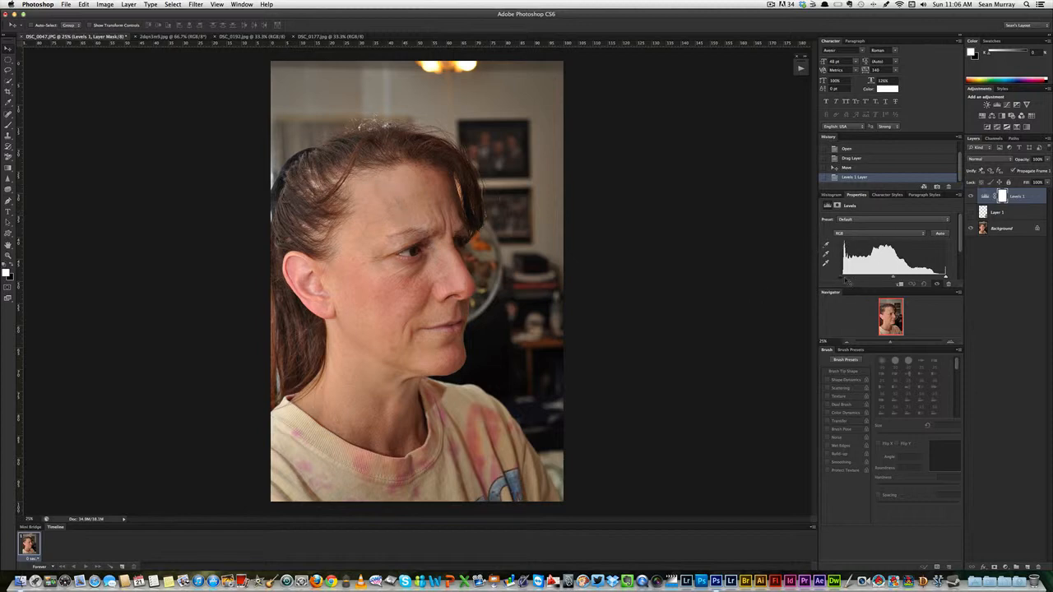
drag(844, 278, 842, 280)
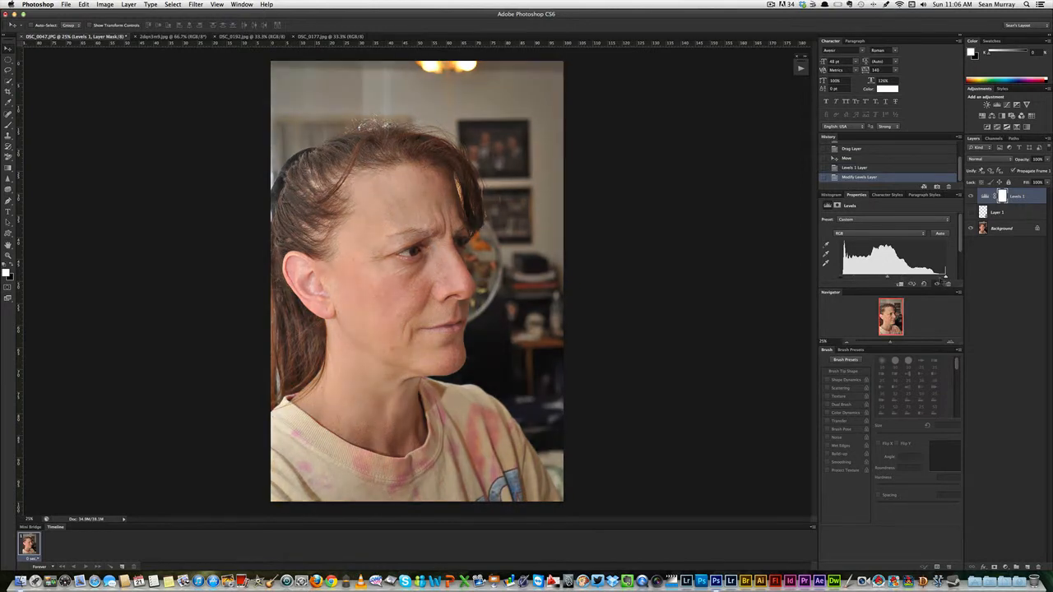
mouse_move(945, 279)
mouse_down()
mouse_move(923, 279)
mouse_move(945, 279)
mouse_up()
Sample the Levels black point from the dark background by the chin and the white point from the photo's edge beside the hair
click(826, 244)
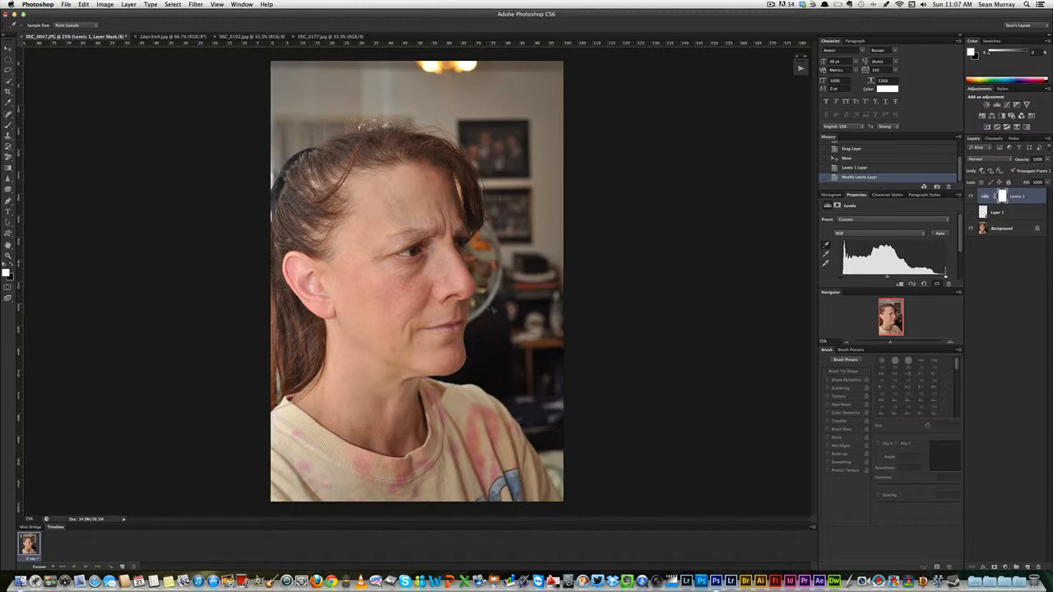
click(484, 351)
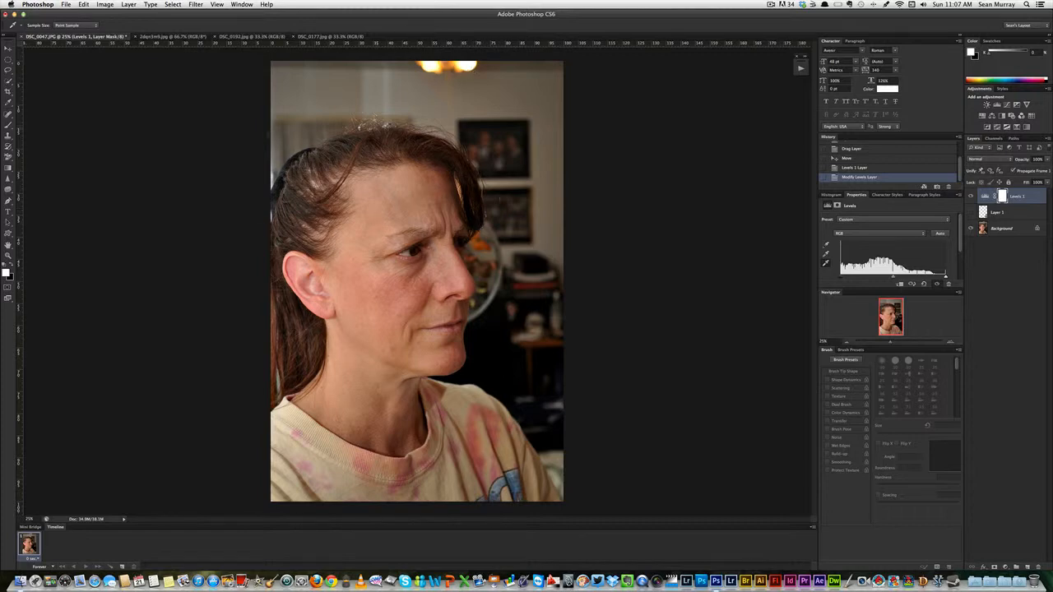
click(274, 180)
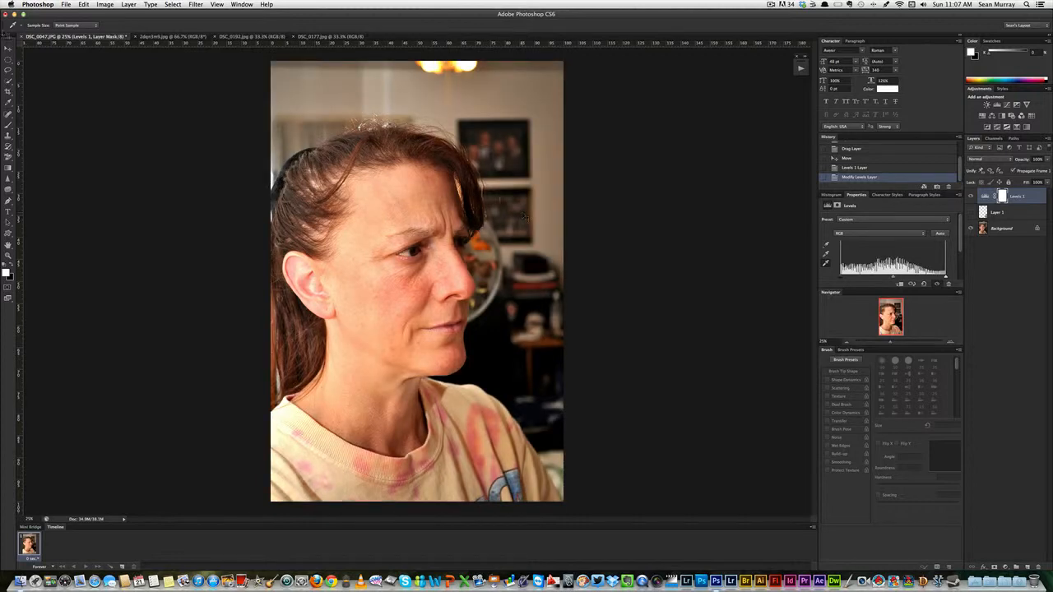
Undo the last white-point sample and brighten the composite midtones in Levels
click(84, 4)
click(93, 16)
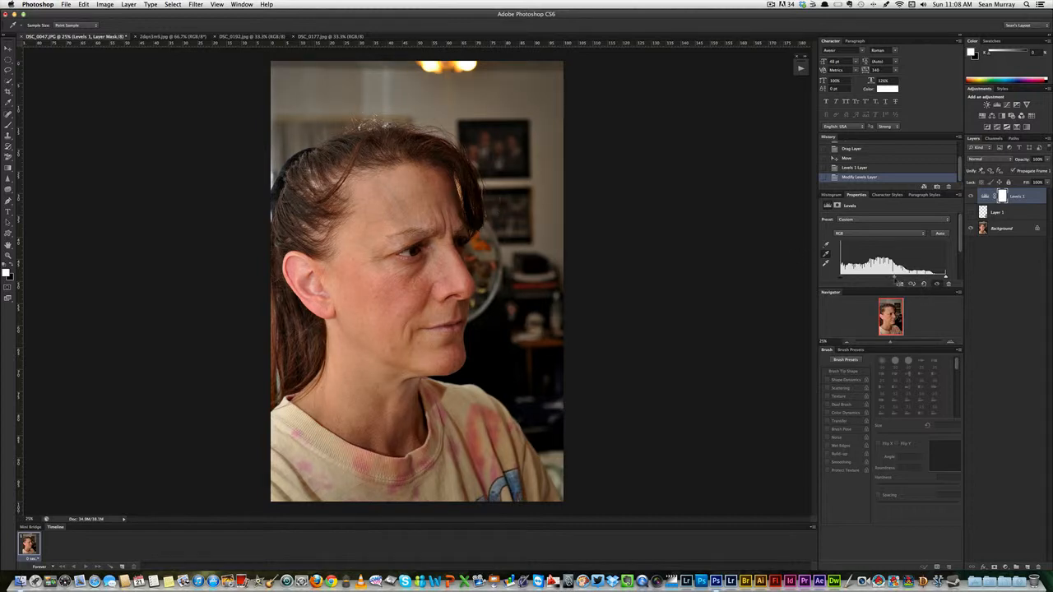
drag(896, 280, 885, 280)
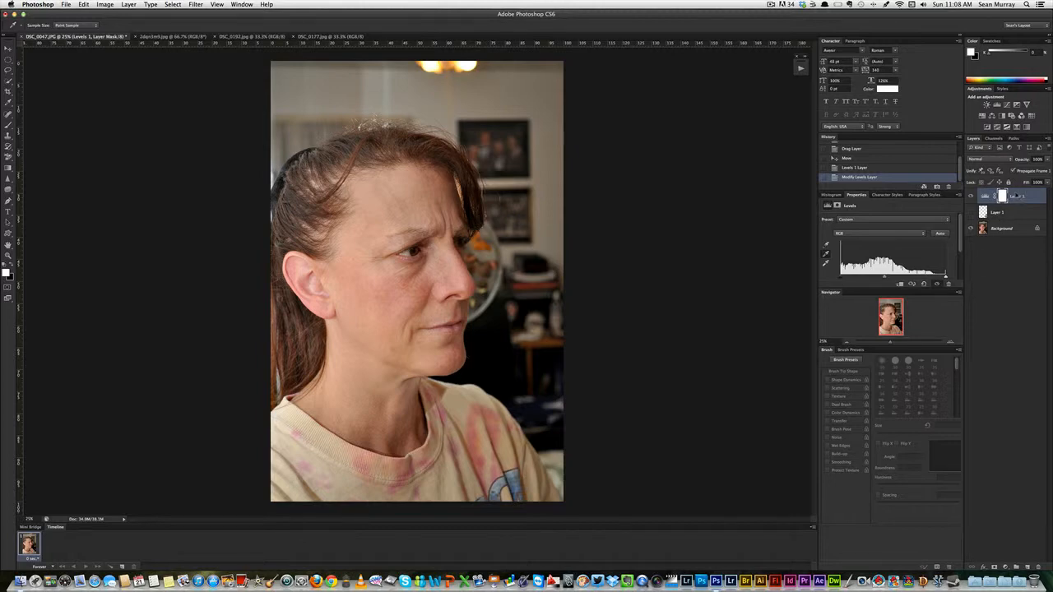
Delete the Levels adjustment layer and add a new one directly above the Background layer
drag(1014, 196, 1038, 568)
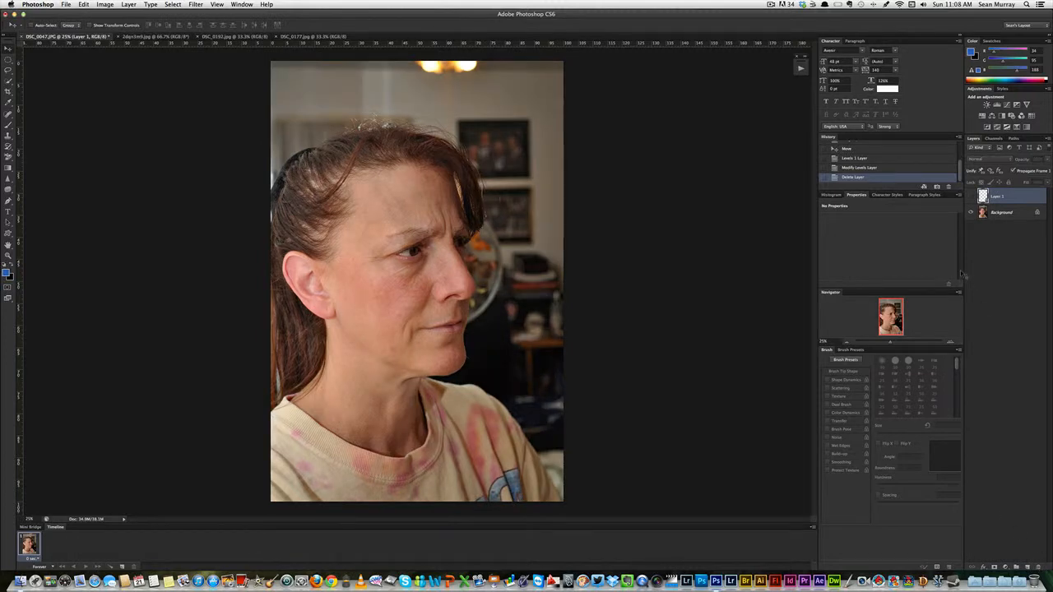
click(1006, 212)
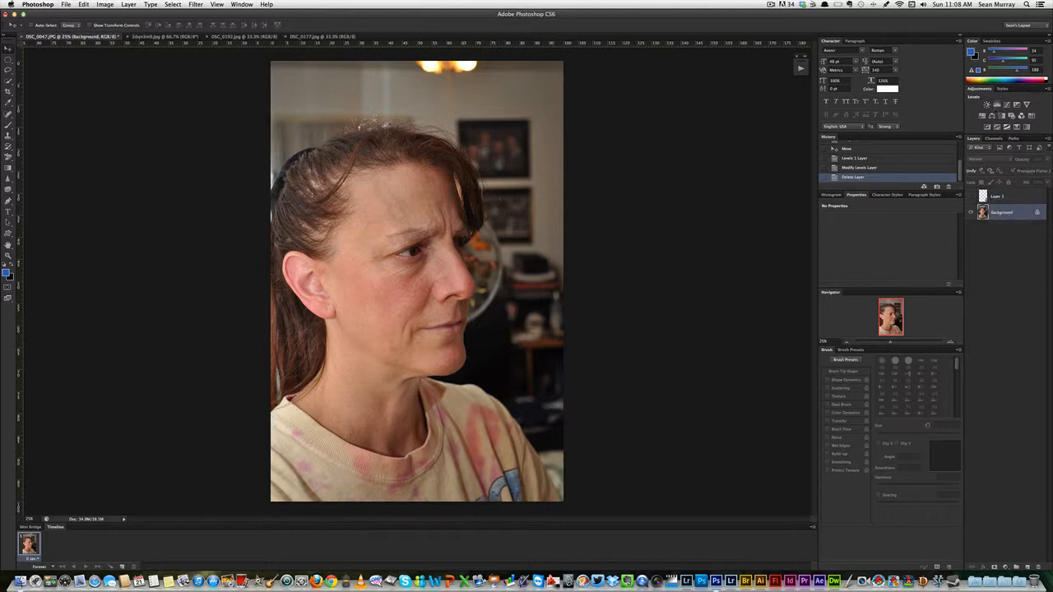
click(998, 105)
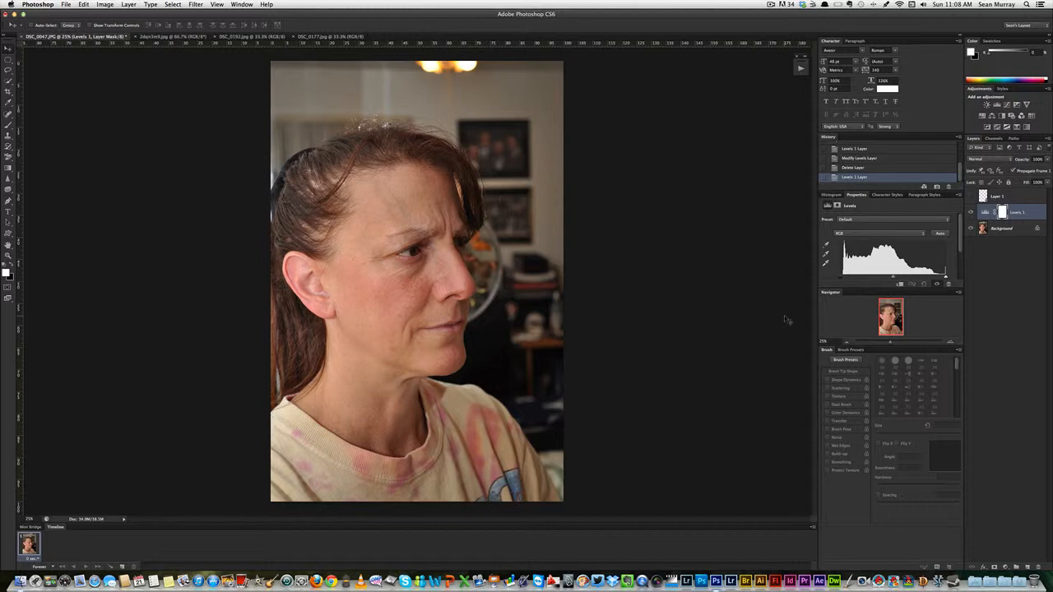
click(837, 205)
click(827, 205)
In the Levels Red channel, adjust the shadow input and darken the midtones slightly
click(850, 238)
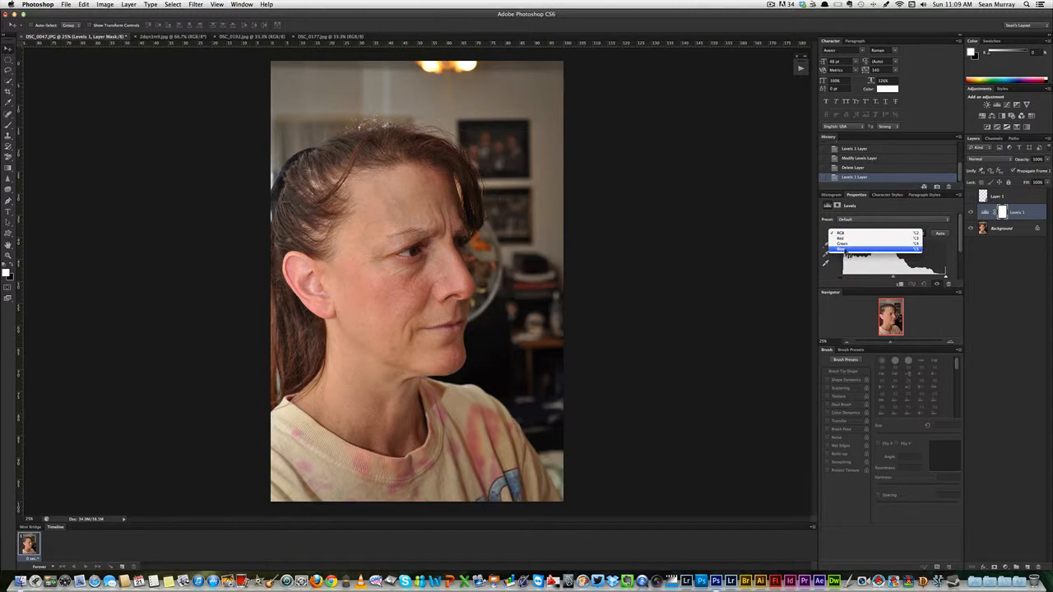
click(845, 239)
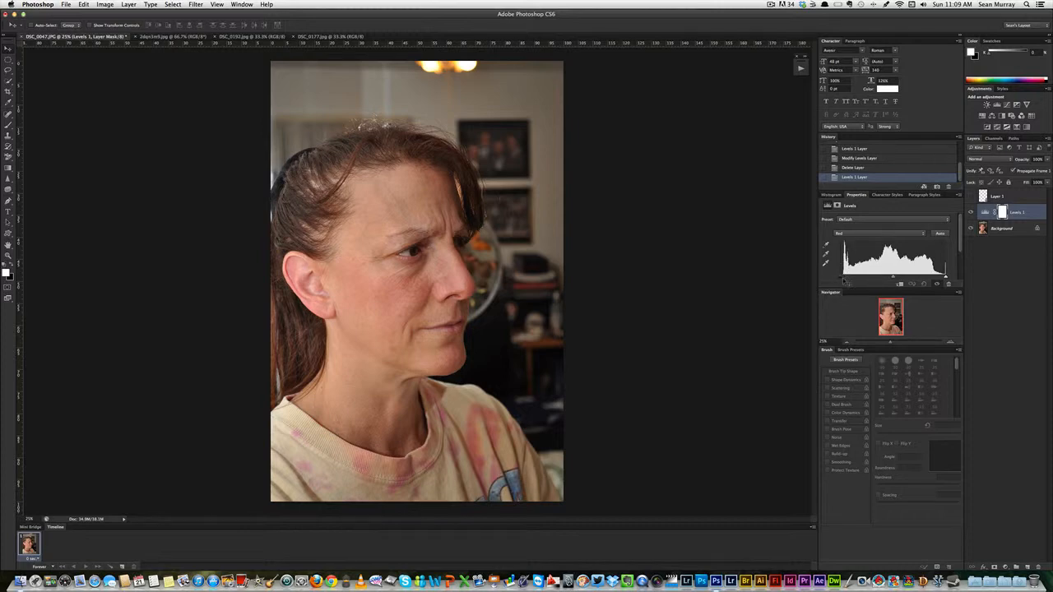
drag(844, 278, 844, 280)
drag(893, 279, 897, 279)
In the Levels Green channel, pull the highlight input slightly inward toward the end of the histogram
click(837, 234)
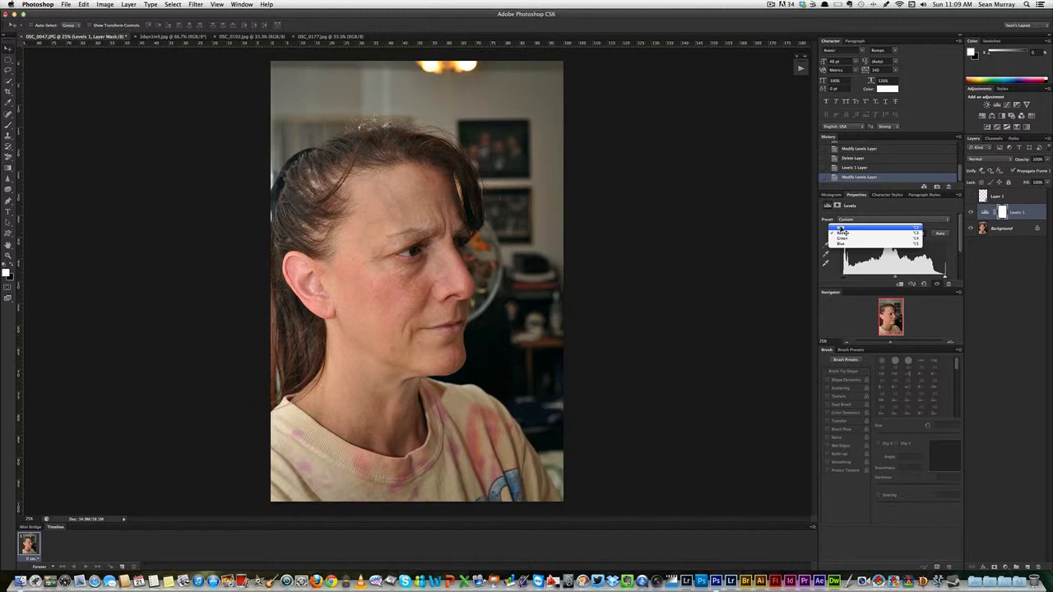
click(852, 239)
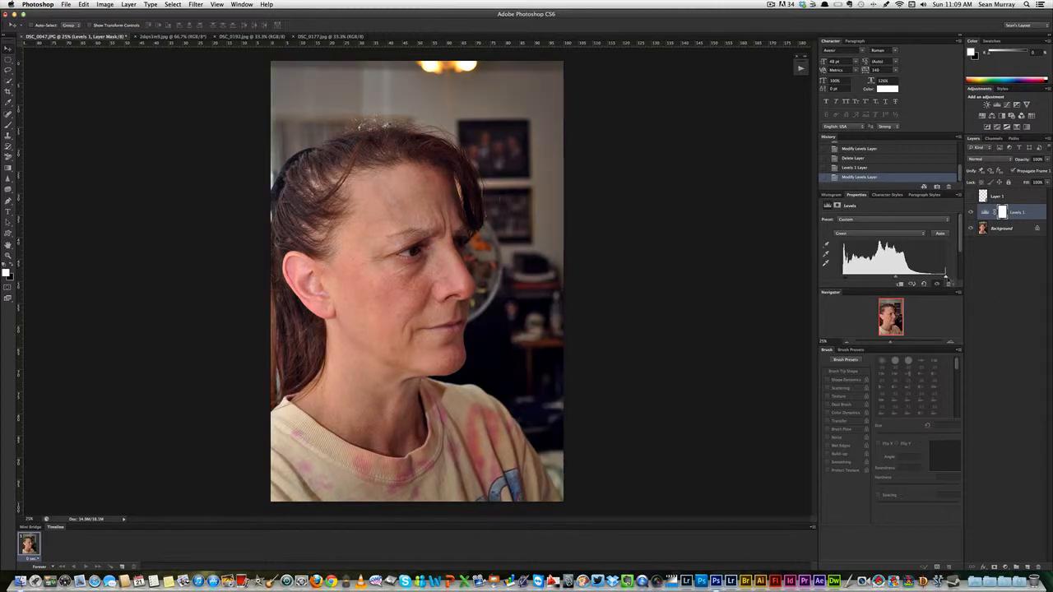
drag(943, 278, 892, 279)
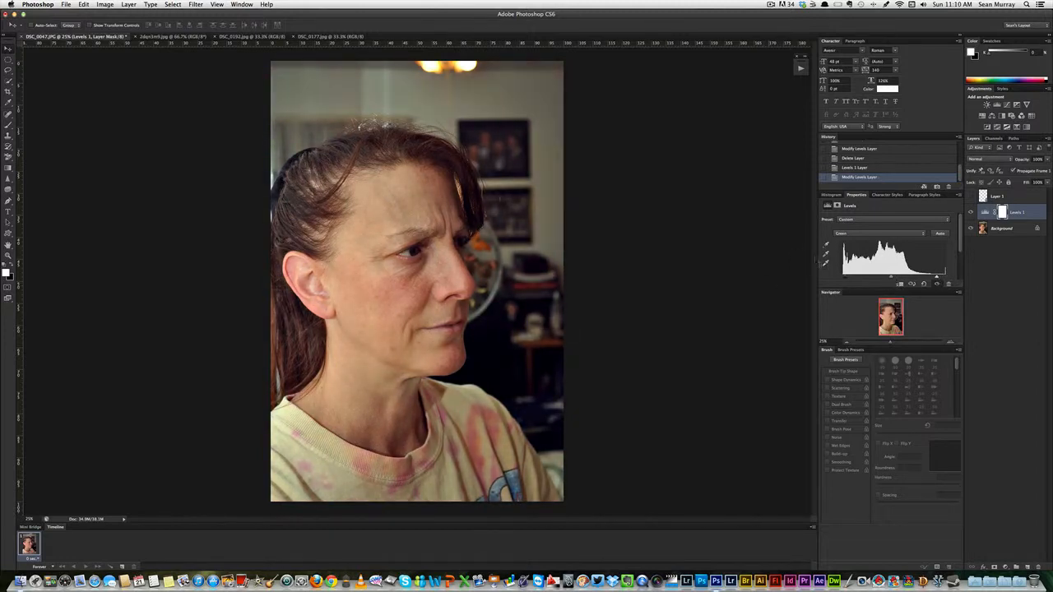
In the Levels Blue channel, pull the highlight input inward toward the end of the histogram to cool the photo
click(850, 235)
click(852, 238)
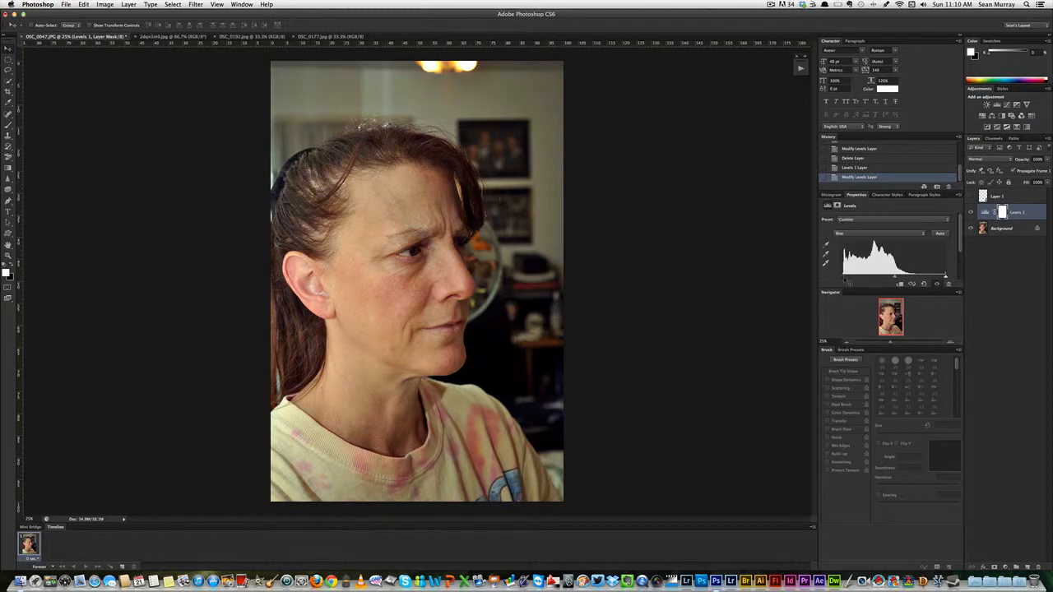
drag(945, 276, 879, 280)
Return Levels to the composite RGB channel and brighten the midtones slightly
click(847, 234)
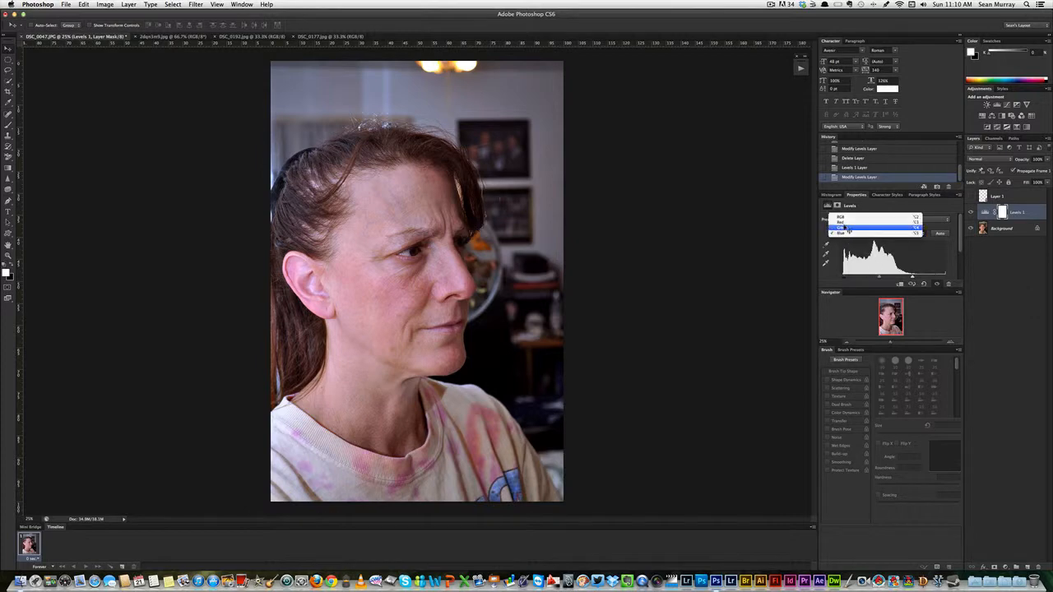
click(847, 217)
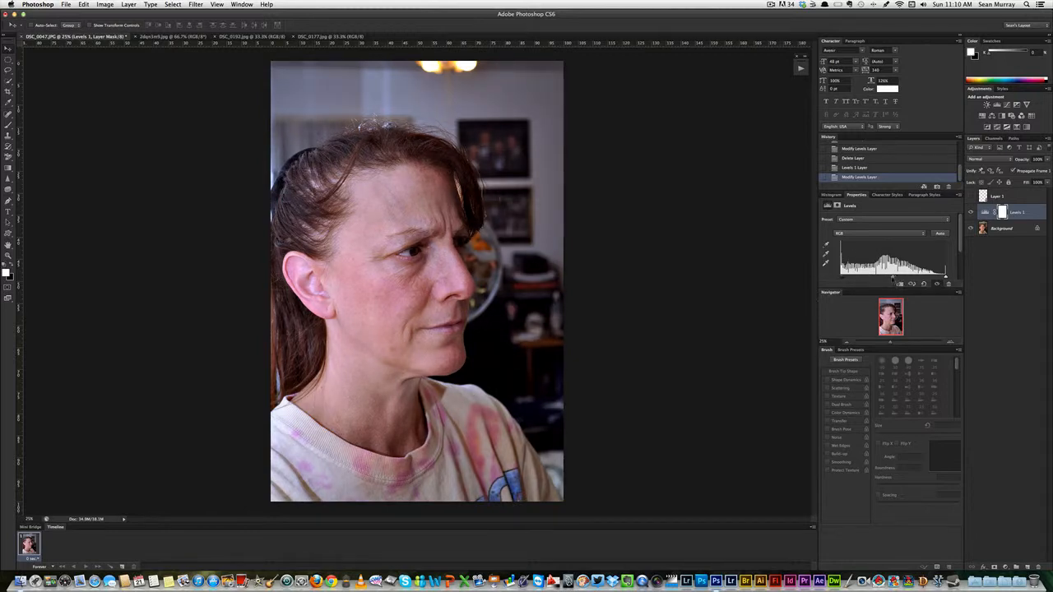
drag(895, 278, 888, 278)
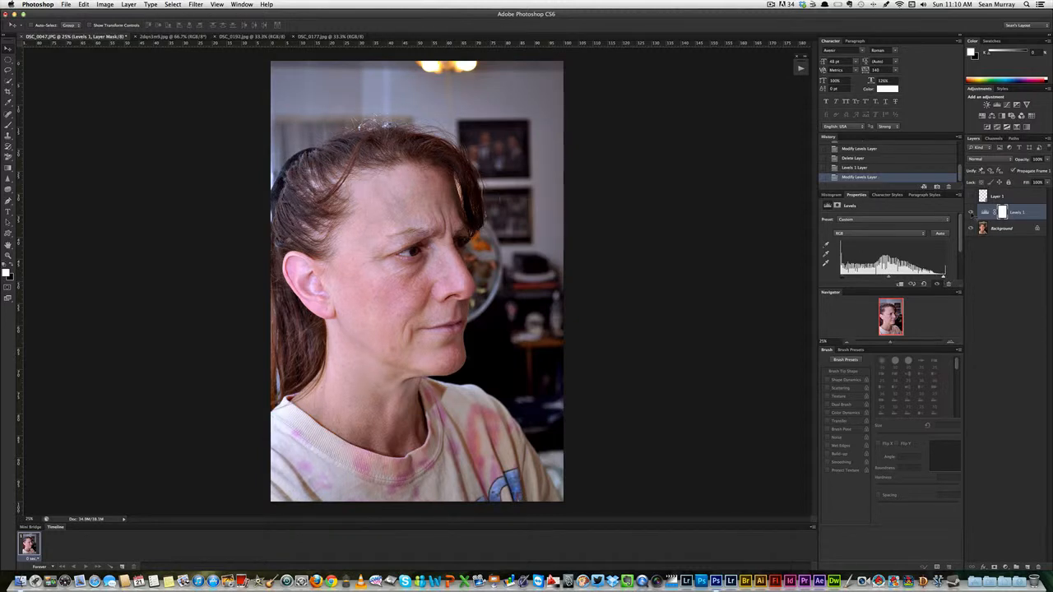
Compare the photo with and without the Levels adjustment, and delete the Levels layer
click(971, 213)
click(971, 213)
click(971, 213)
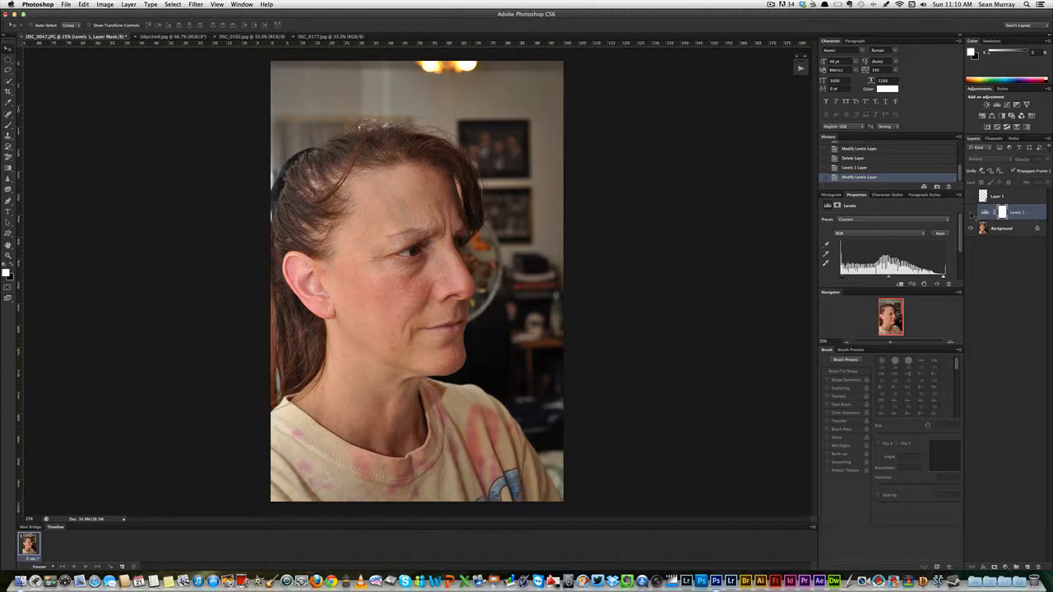
click(971, 213)
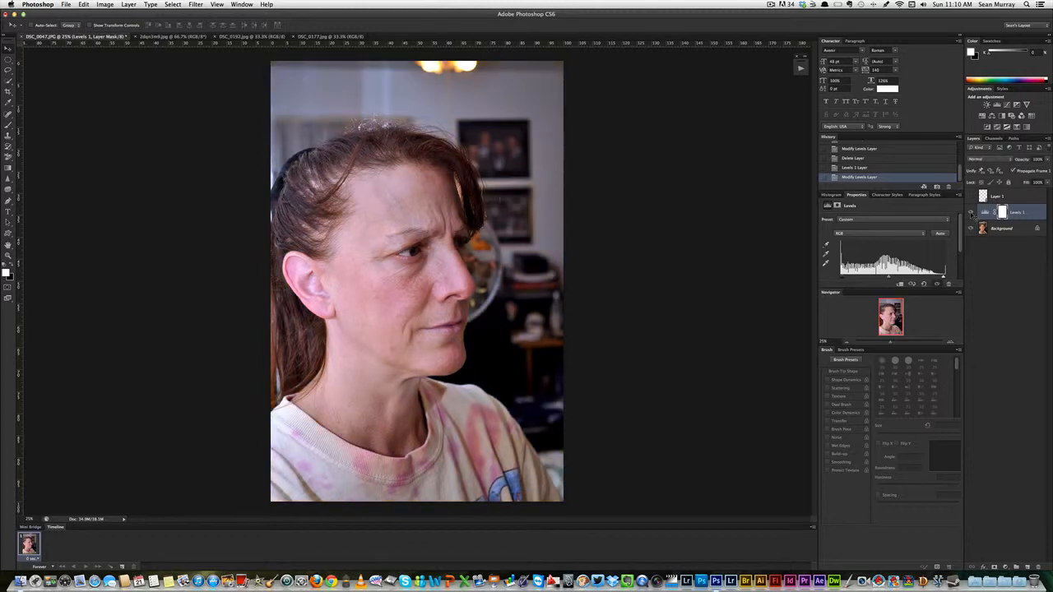
click(972, 213)
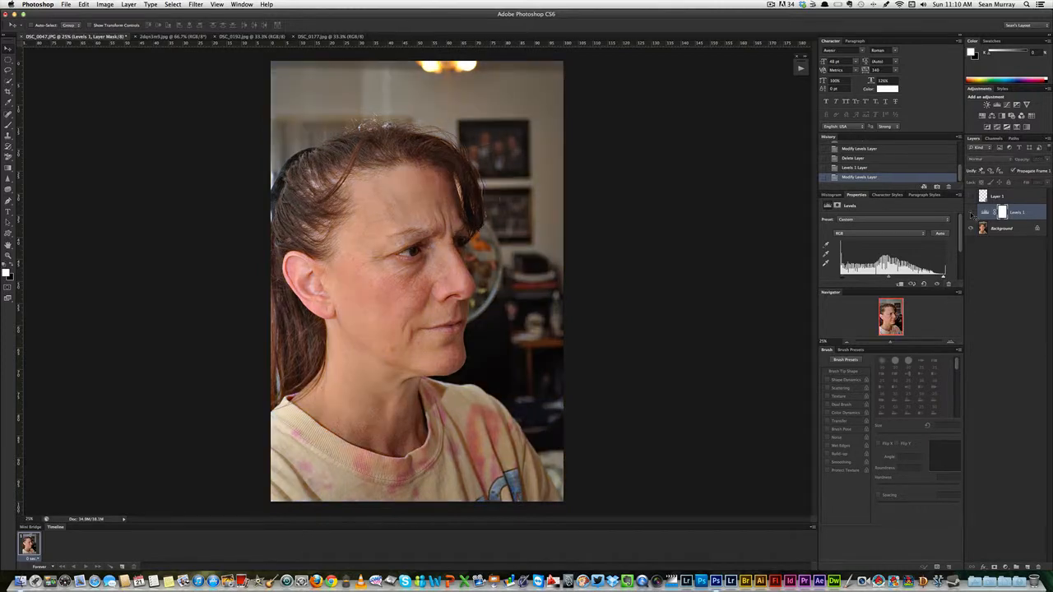
click(972, 213)
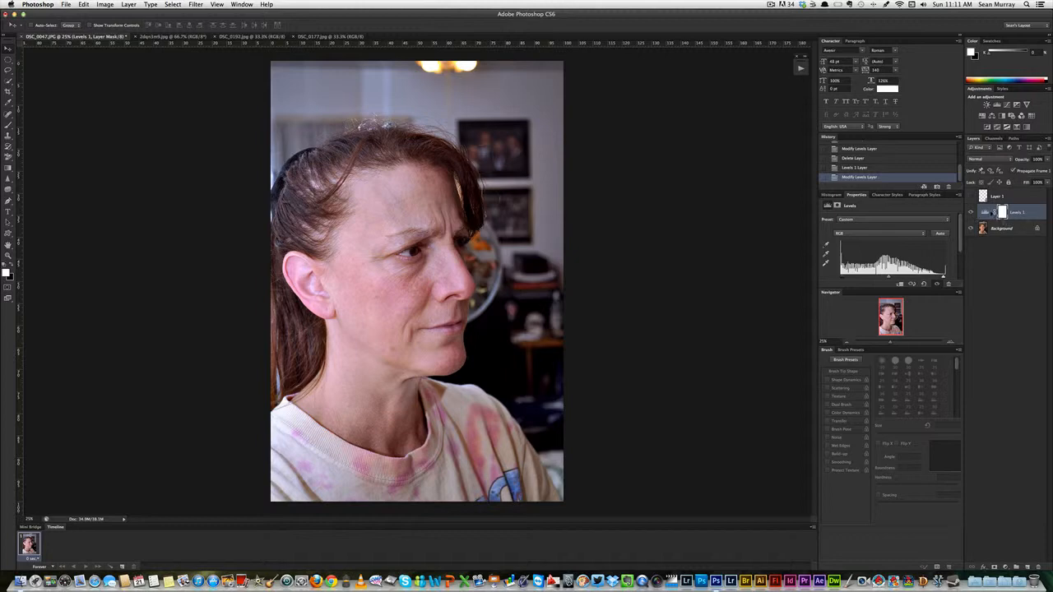
drag(993, 215, 1040, 570)
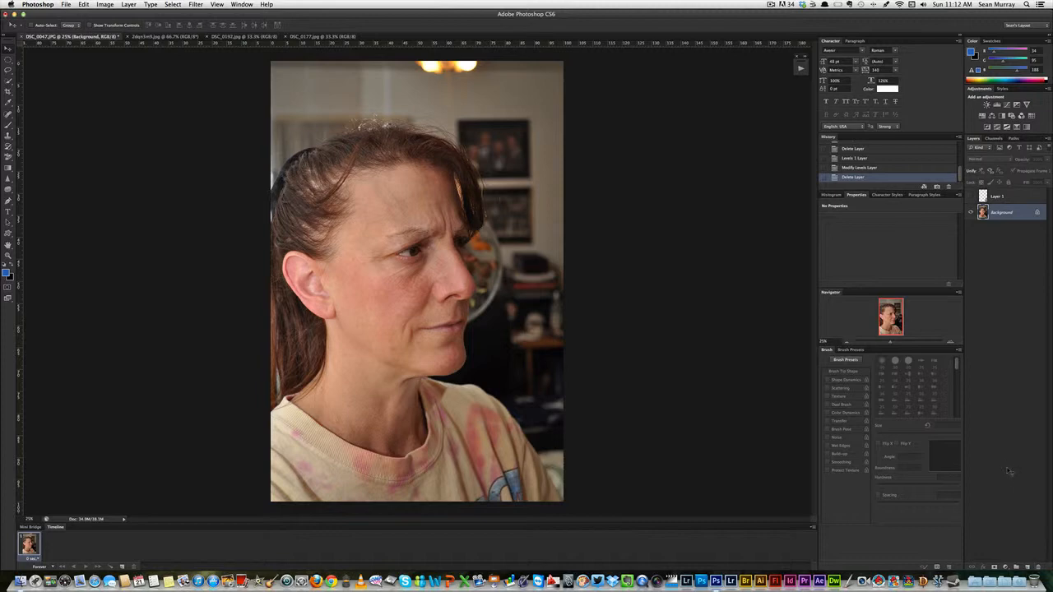
Show Layer 1 with the gray swatch card and move the card slightly upward beside the subject's shoulder
click(972, 197)
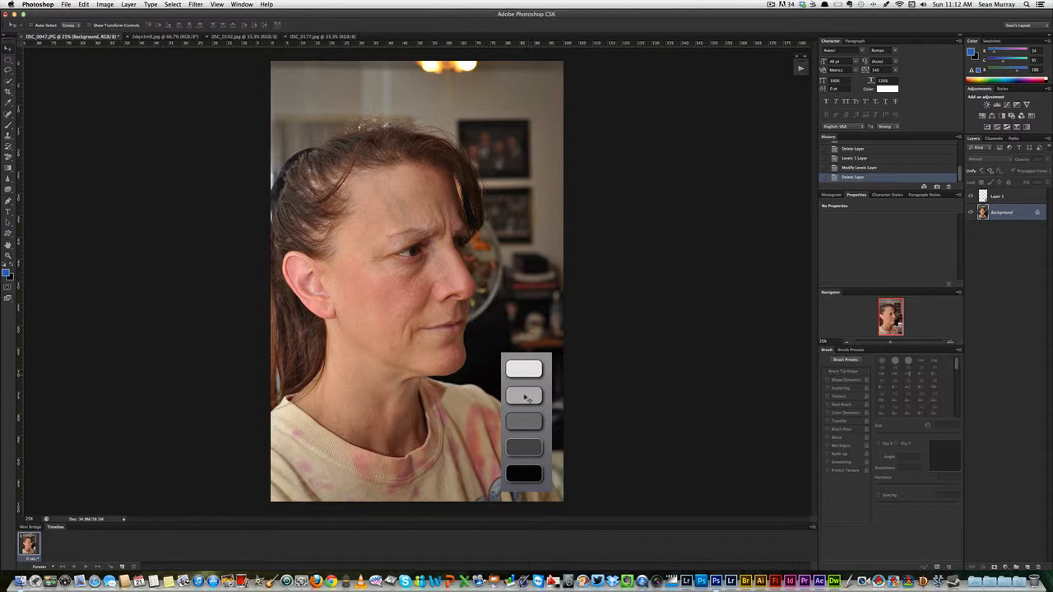
drag(525, 397, 513, 290)
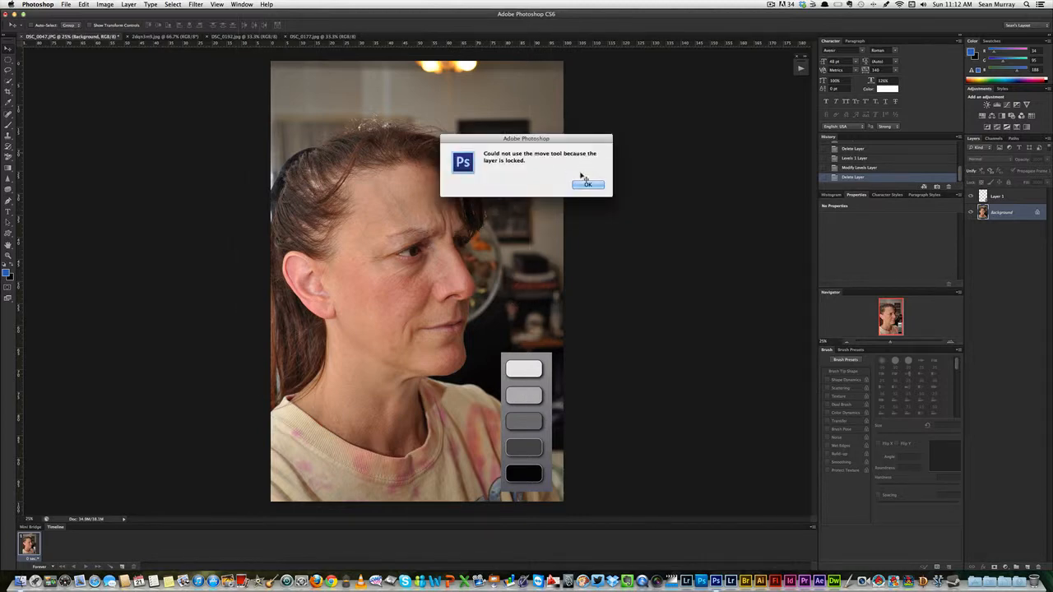
click(589, 185)
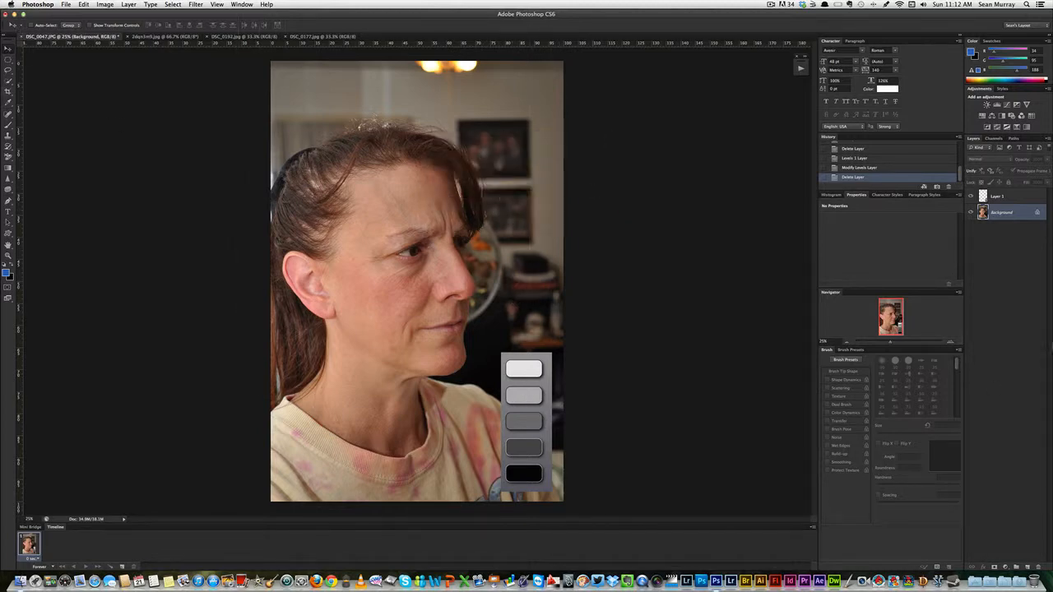
click(1024, 202)
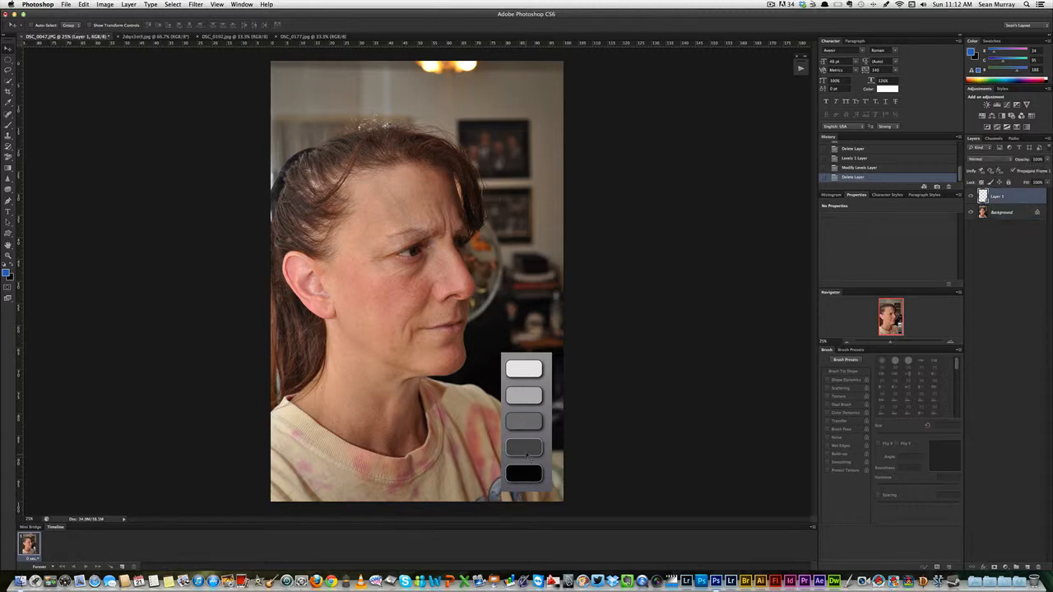
drag(529, 457, 519, 418)
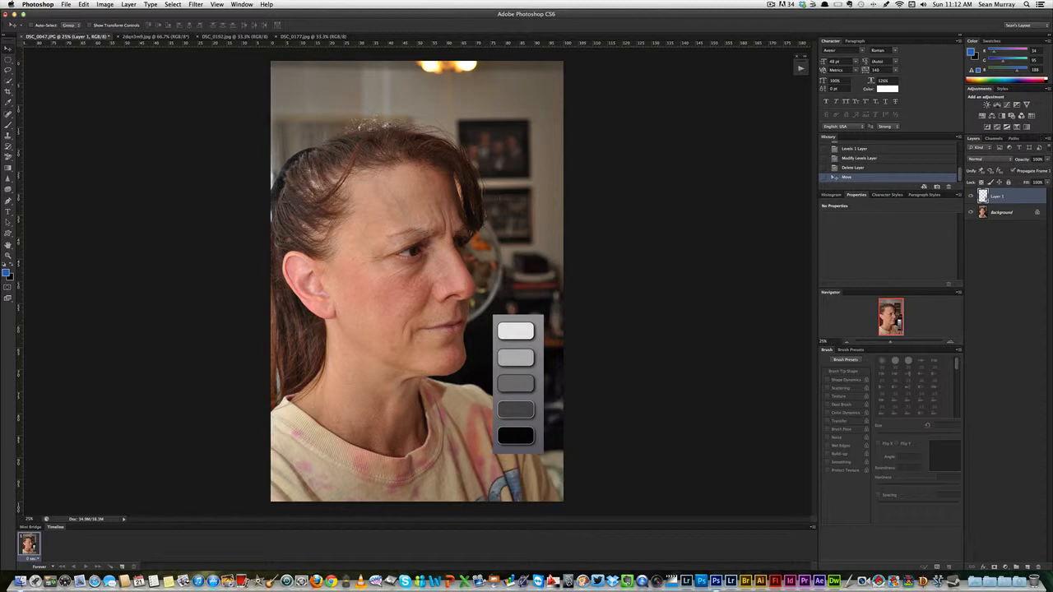
Add a Levels layer above Layer 1 and sample its black, white and gray points from the card's black, white and middle gray swatches
click(996, 106)
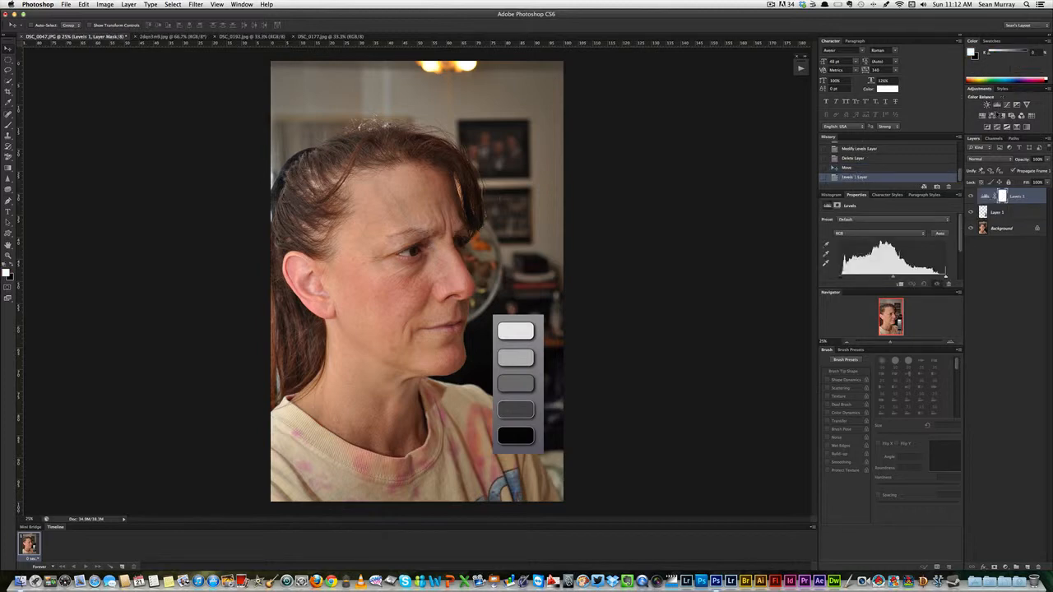
click(826, 246)
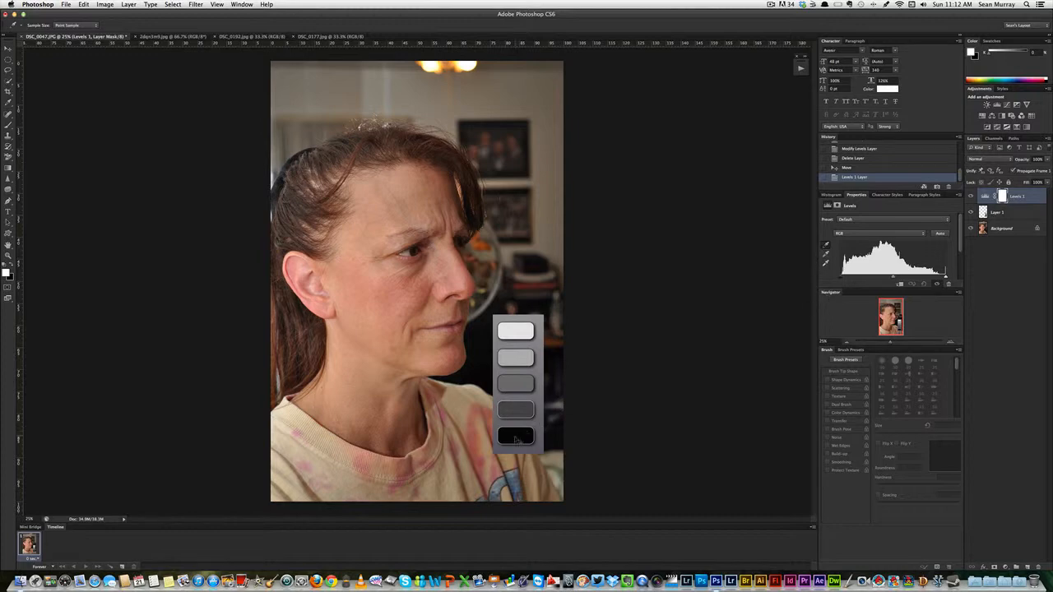
click(517, 440)
click(826, 263)
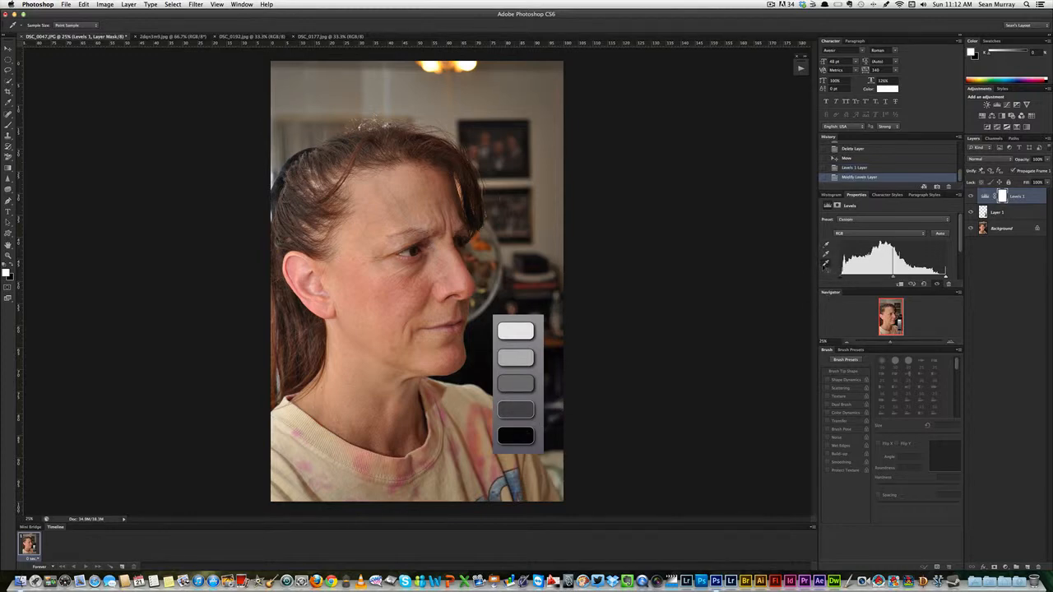
click(516, 333)
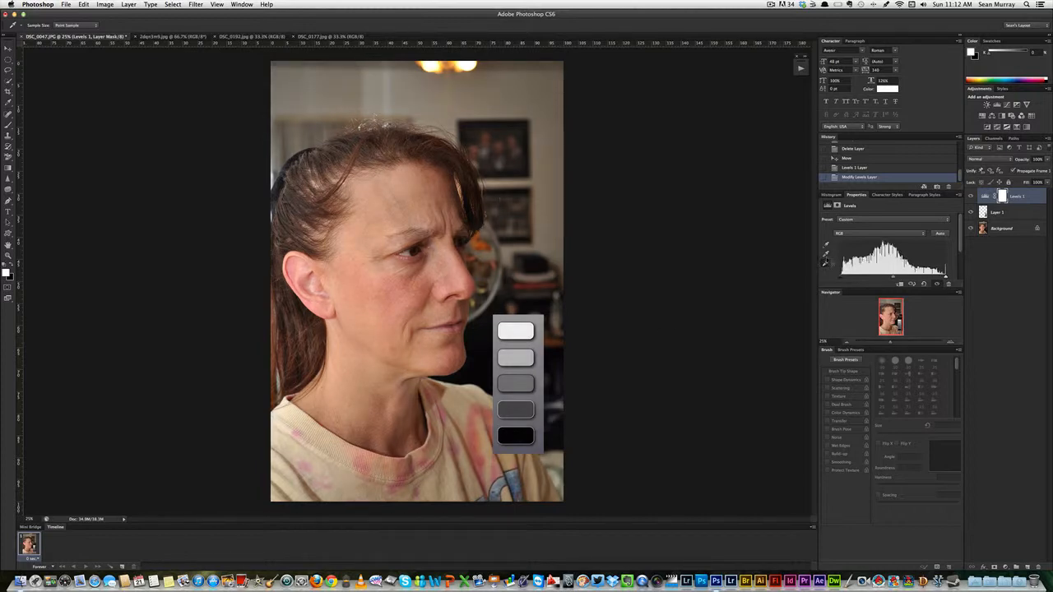
click(826, 253)
click(526, 383)
Toggle the Levels layer's visibility to compare the photo before and after the swatch-based correction
click(970, 197)
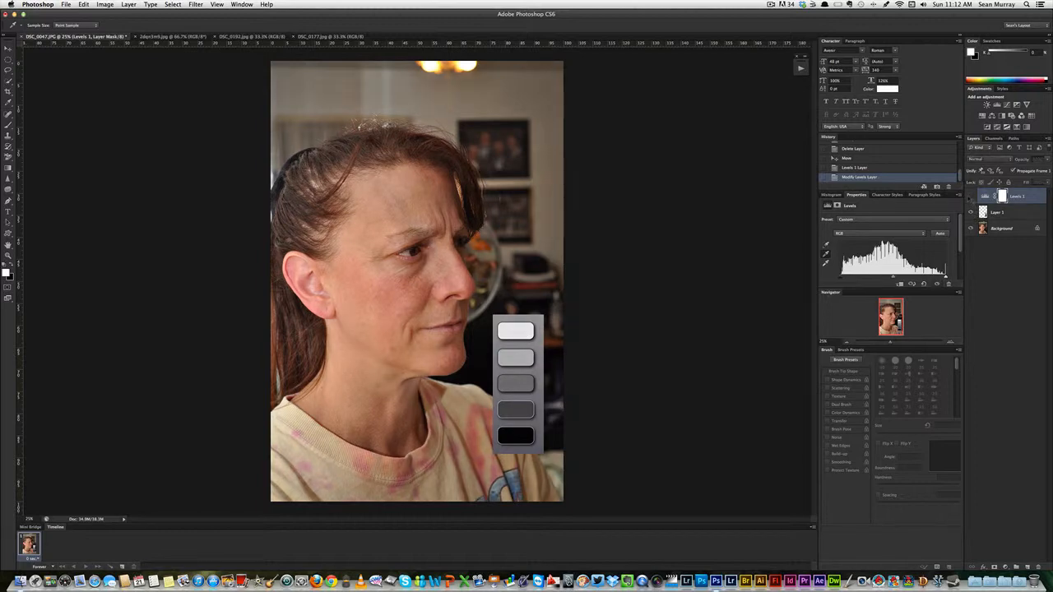
click(970, 197)
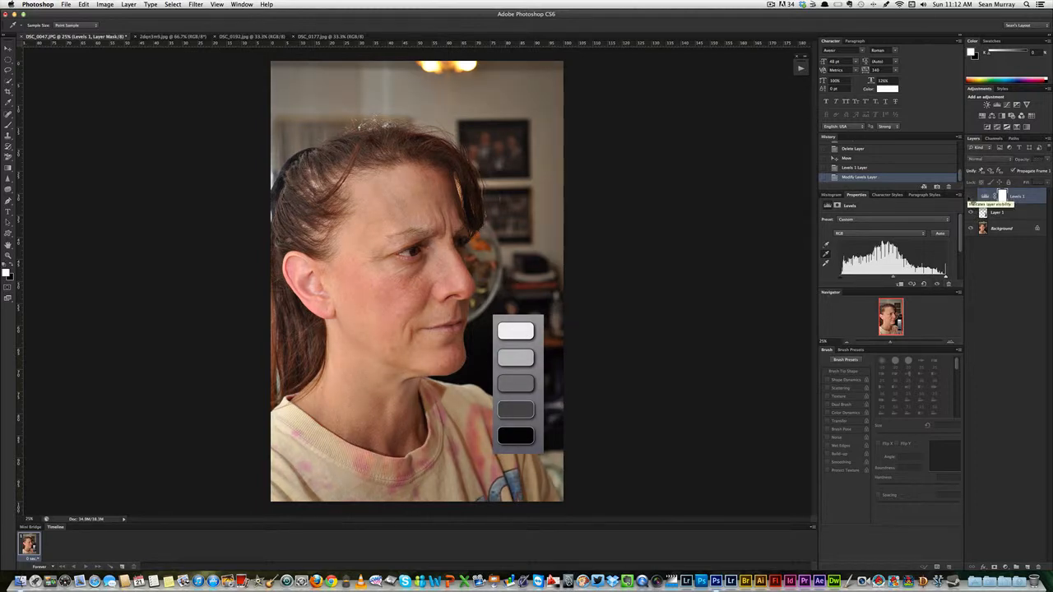
click(970, 196)
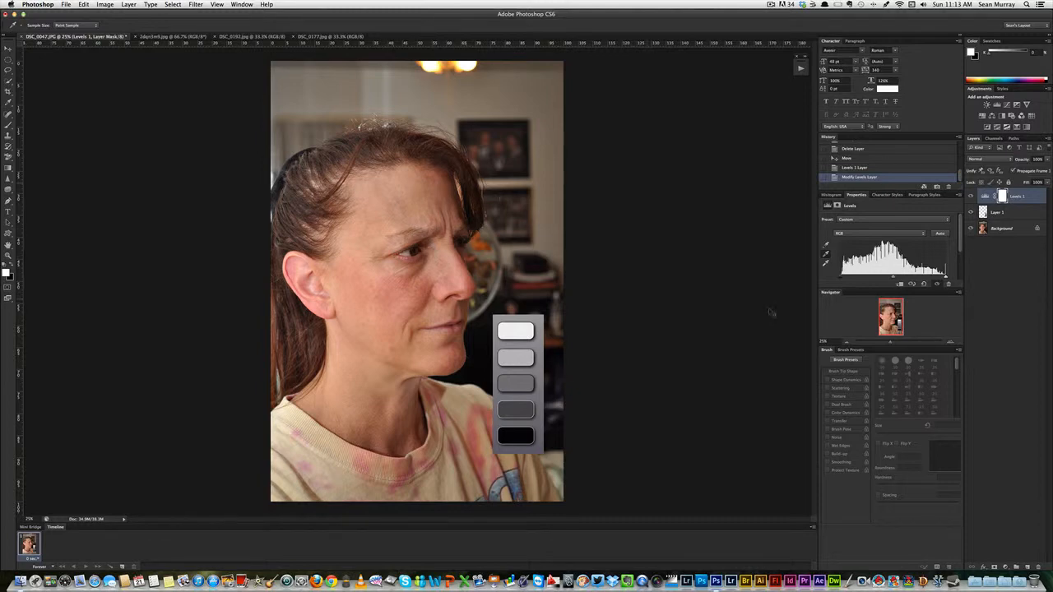
Hide Layer 1 with the swatch card and check the blend modes available for the Levels layer
mouse_move(984, 197)
mouse_down()
mouse_move(781, 216)
mouse_move(638, 208)
mouse_move(447, 158)
mouse_move(459, 93)
mouse_move(630, 261)
mouse_move(979, 214)
mouse_move(1002, 196)
mouse_up()
key(v)
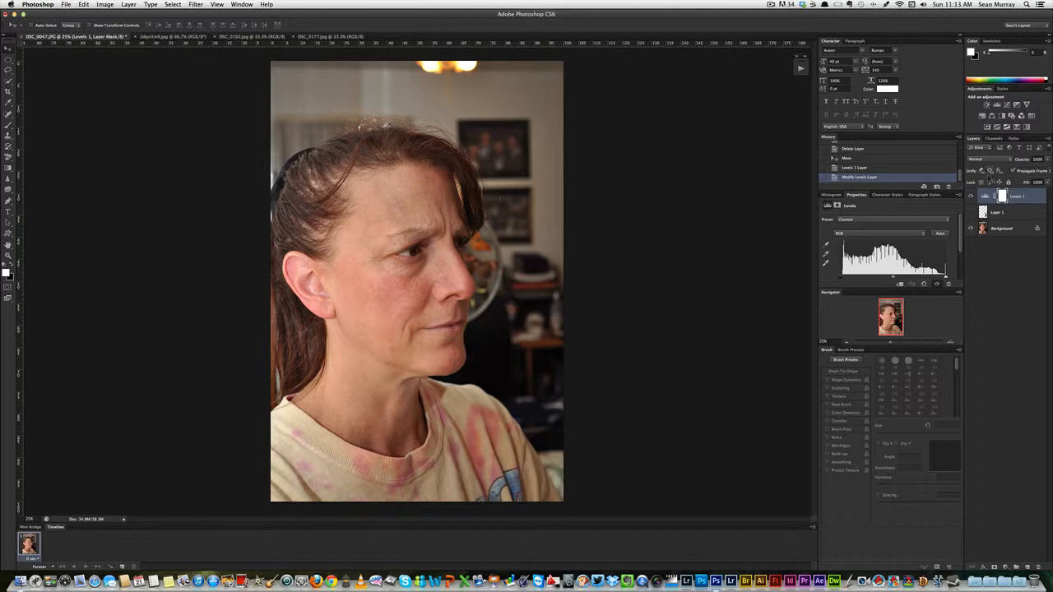
click(983, 159)
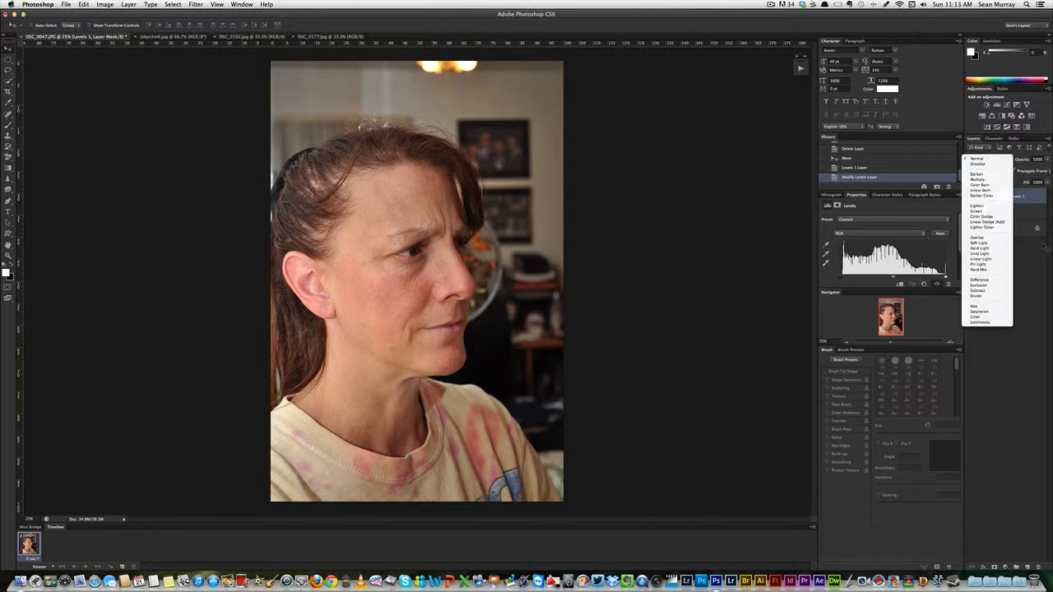
click(1037, 294)
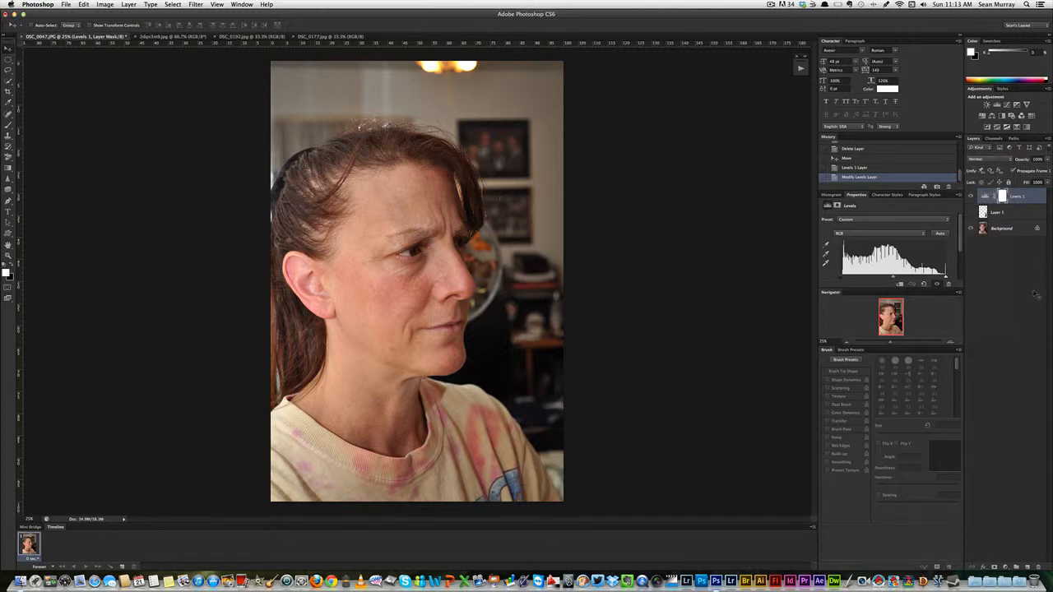